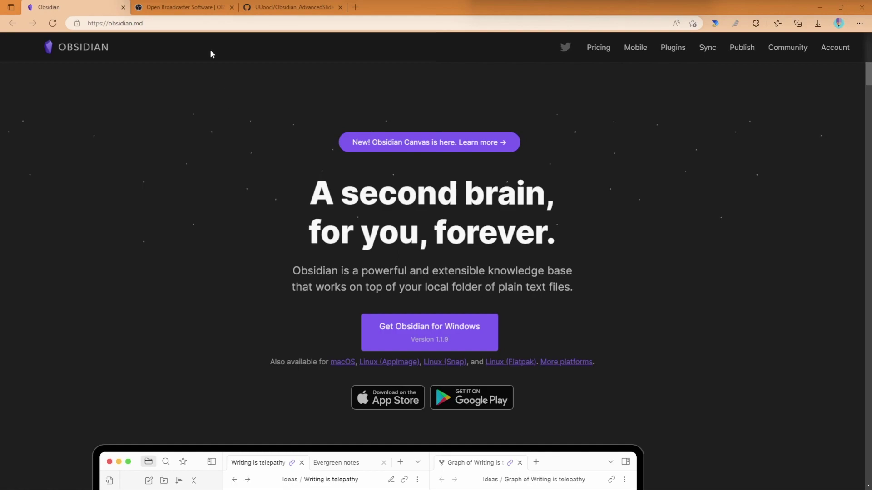
- Check the OBS website and the demo vault repository's Download ZIP option, then minimize Edge
left_click(200, 4)
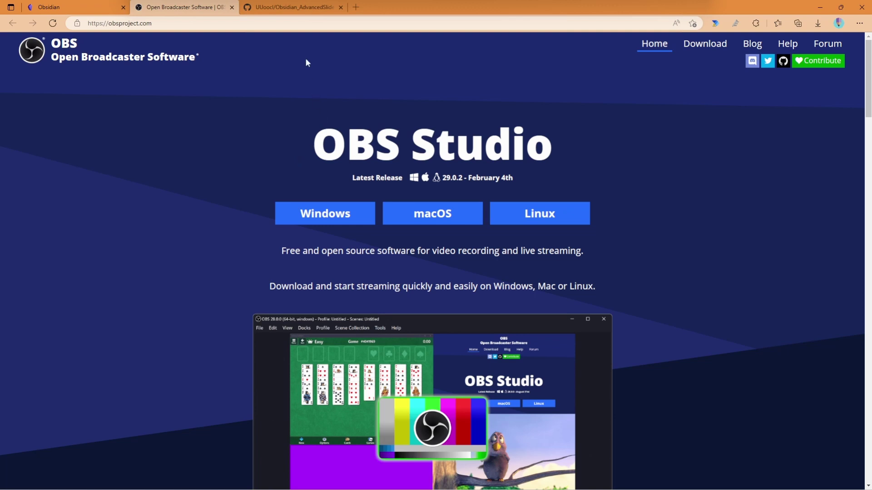
left_click(298, 5)
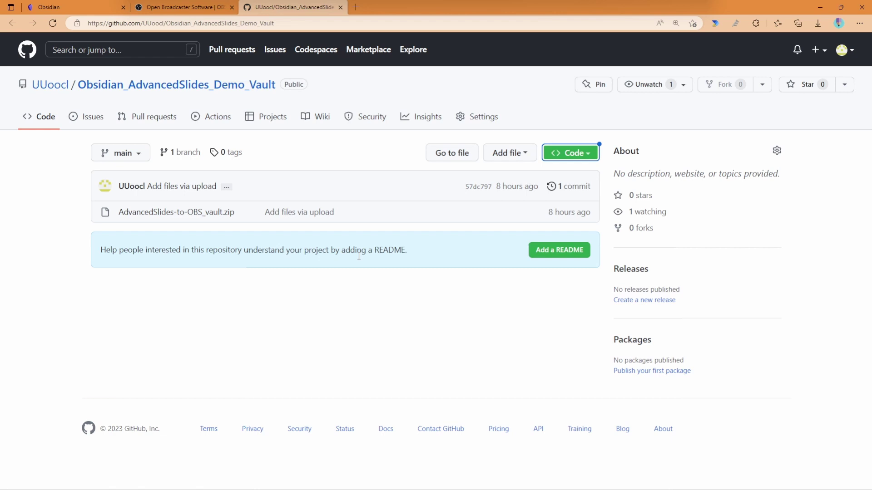
left_click(574, 154)
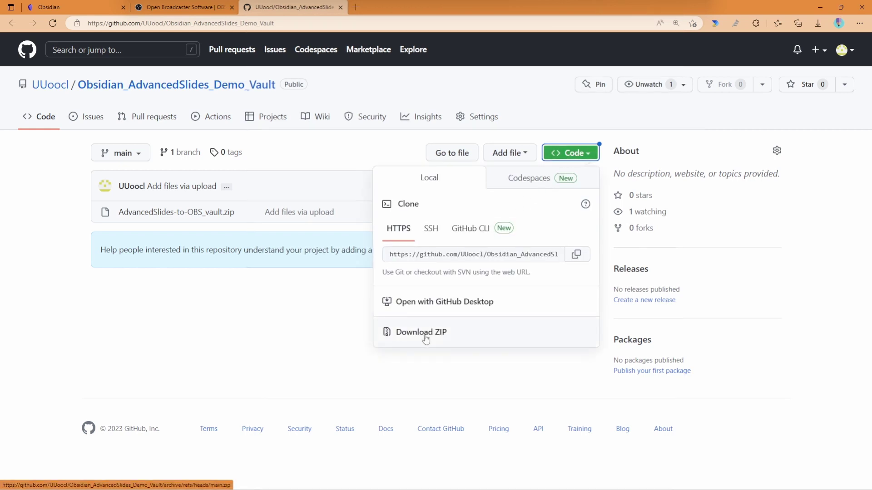
left_click(819, 8)
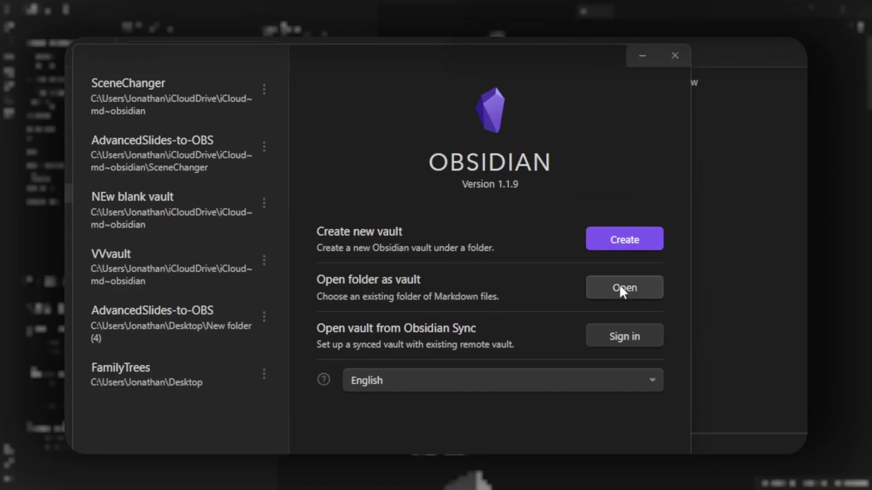
- Close the Obsidian vault switcher to get back to the Demo Slide Show note
left_click(673, 65)
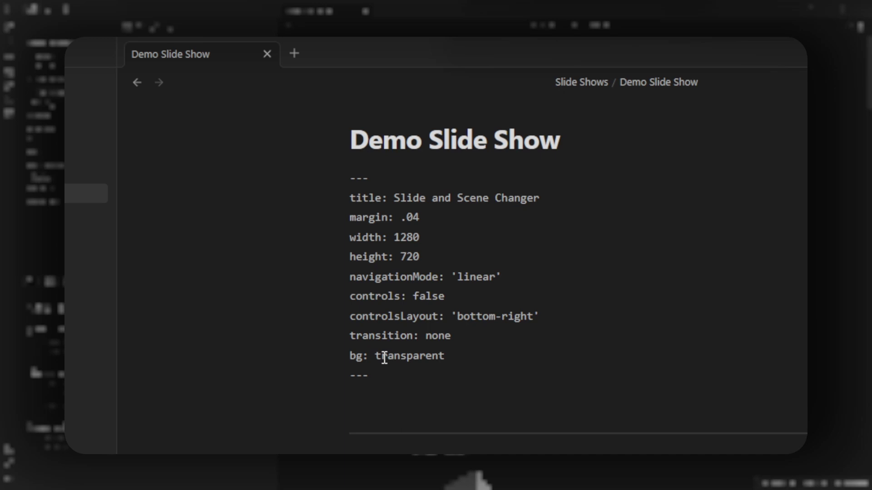
- Scroll the Demo Slide Show note past the Scene 1 slide to the Scene 2 slide
scroll(384, 359, "down", 5)
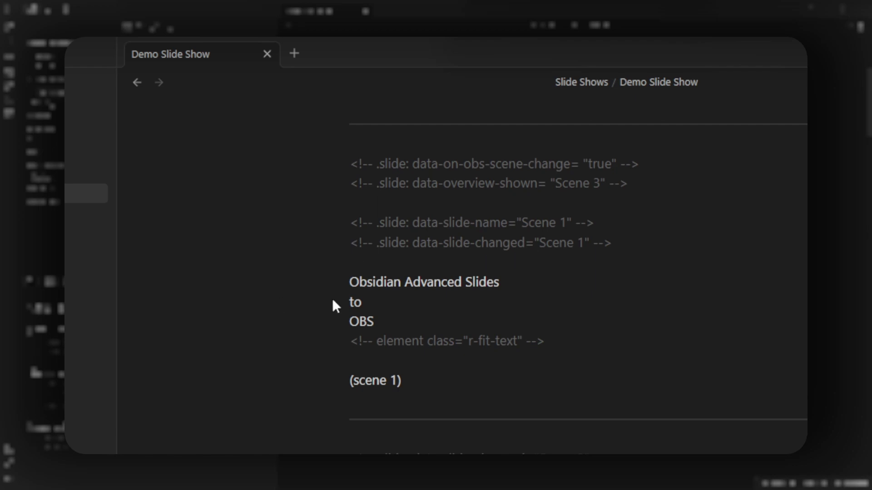
scroll(431, 294, "down", 2)
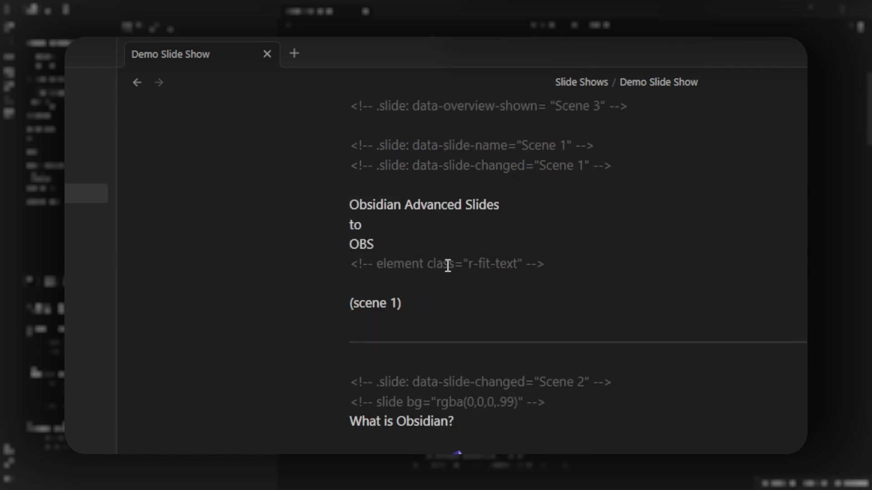
scroll(447, 266, "down", 4)
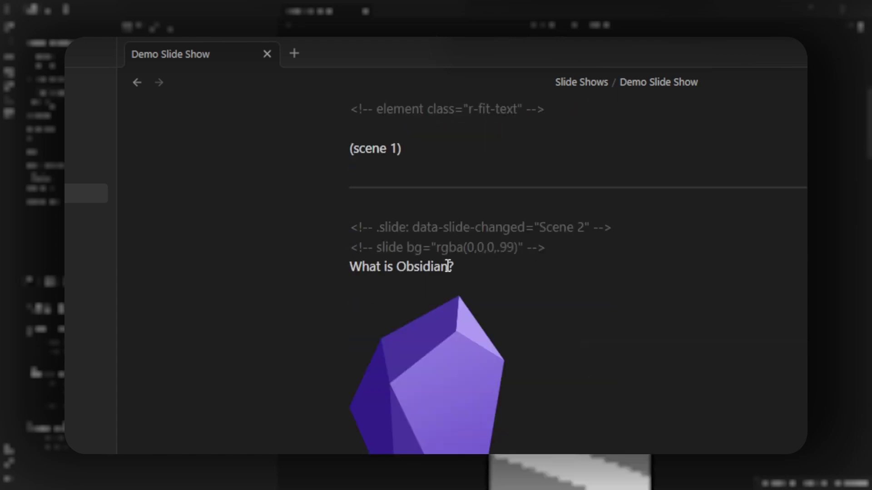
- Show the --- slide separator as raw source, then leave it so it renders again
left_click(368, 187)
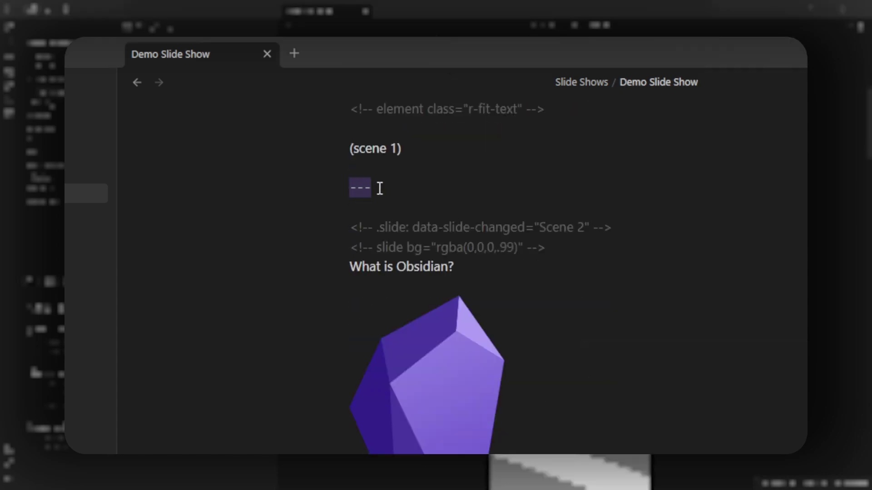
left_click(388, 210)
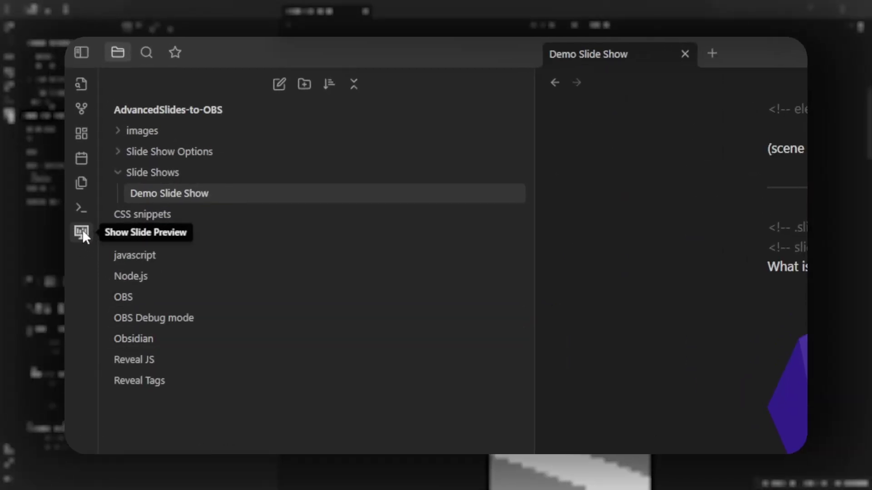
- Open a slide preview of Demo Slide Show beside the note and advance one slide
left_click(83, 230)
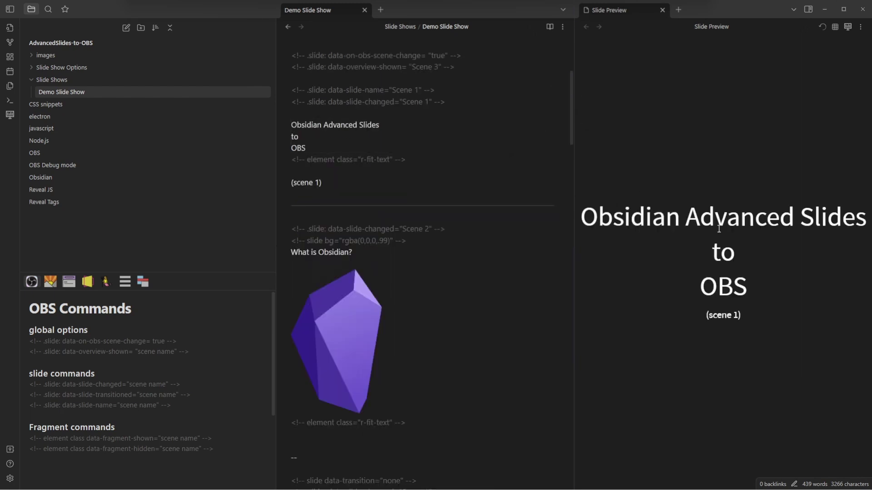
key("Right")
key("Right")
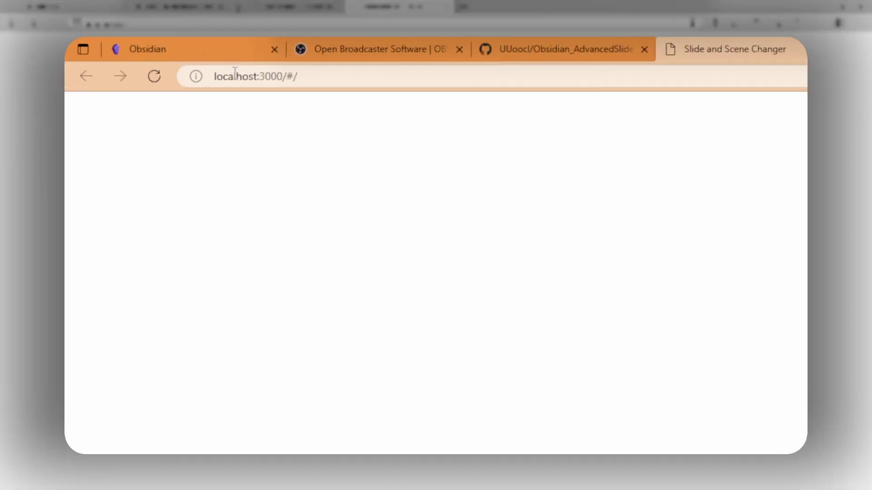
- Copy the slide show address localhost:3000/#/ from Edge's address bar
right_click(236, 76)
key("ctrl+c")
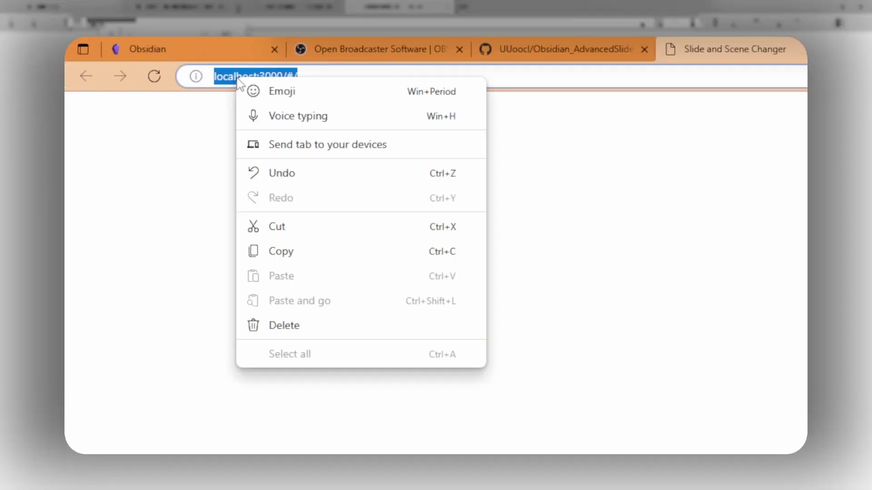
left_click(291, 253)
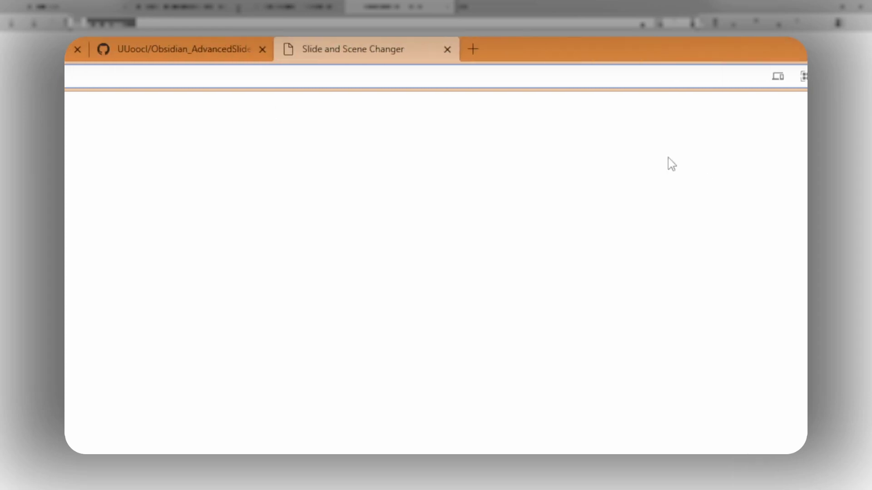
- Minimize Edge and Obsidian, maximize OBS, and start adding a Browser source to Scene 1
left_click(722, 47)
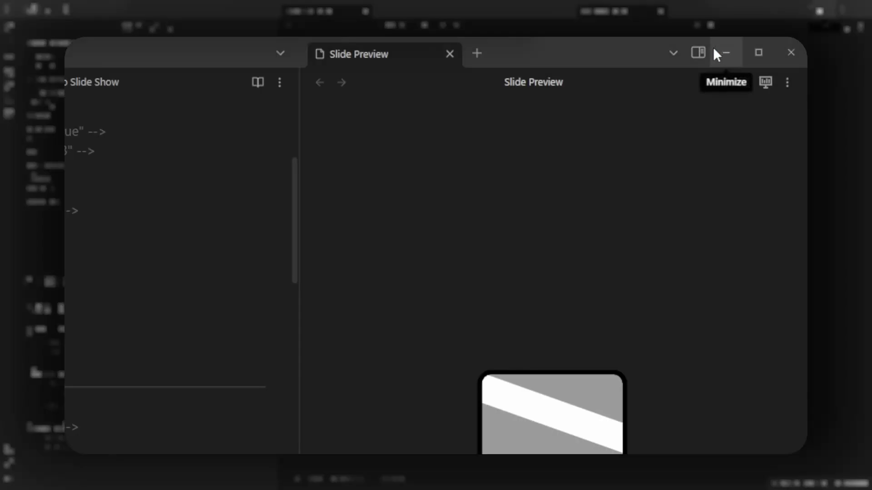
left_click(756, 52)
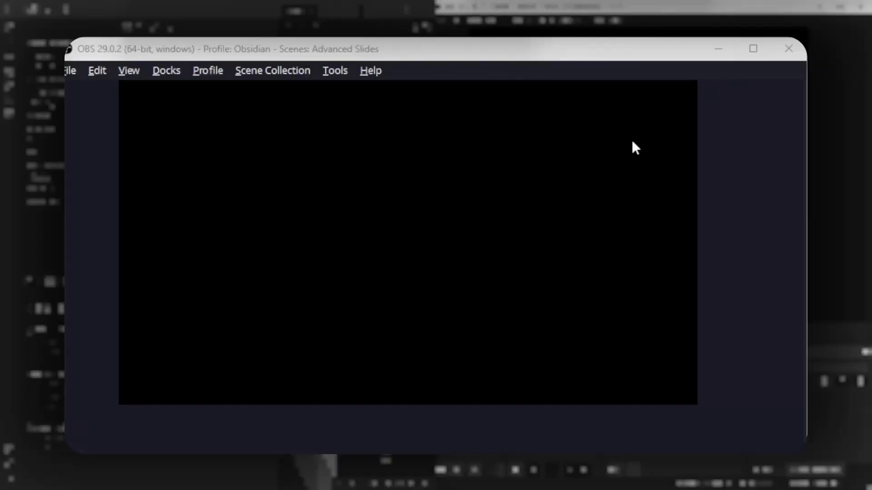
left_click(756, 50)
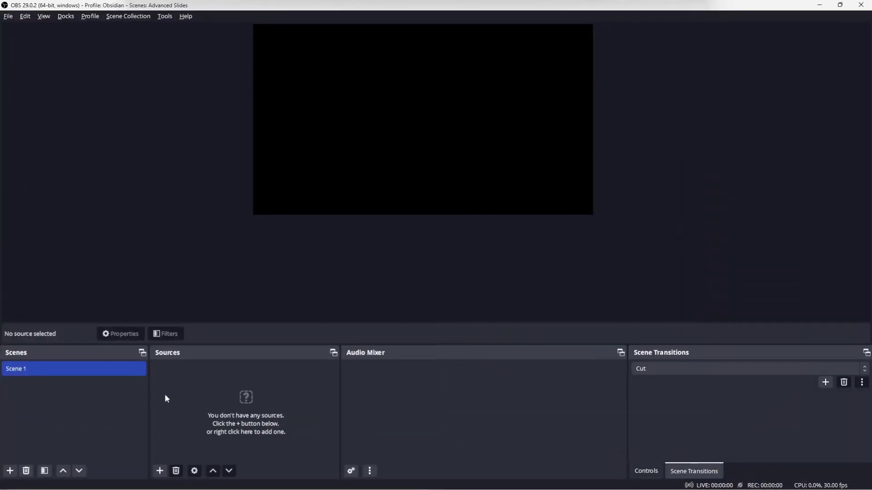
left_click(160, 471)
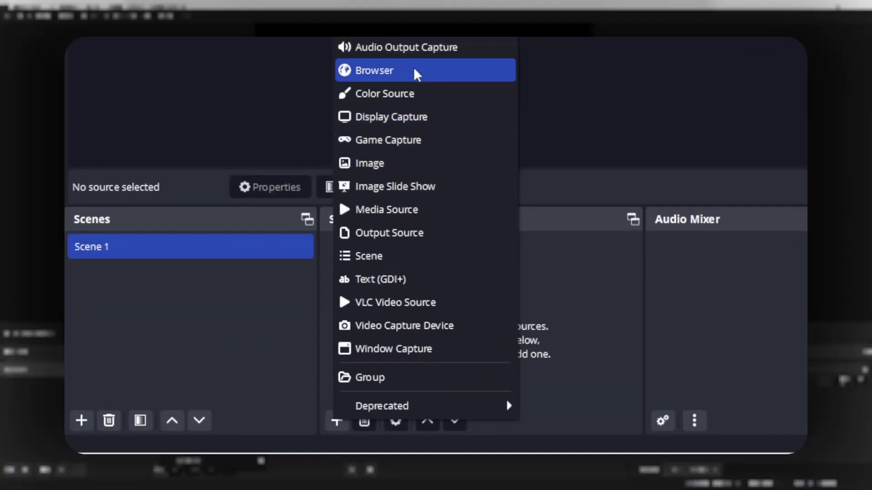
left_click(412, 69)
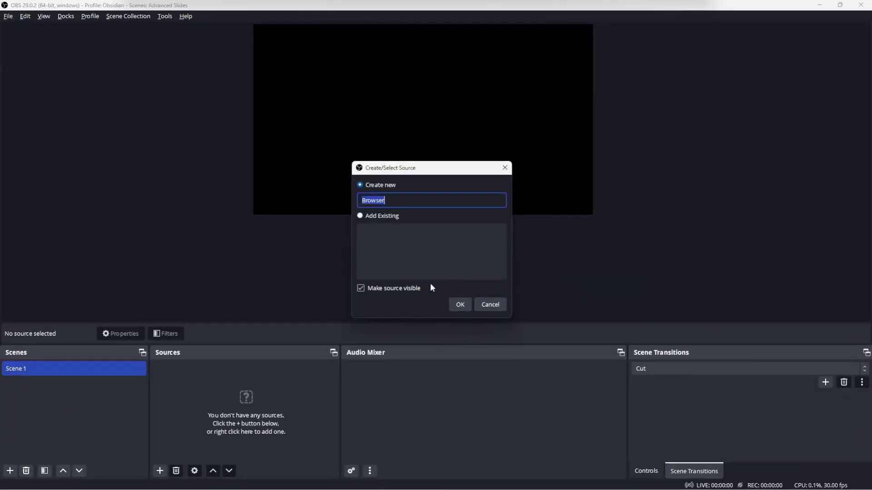
left_click(460, 304)
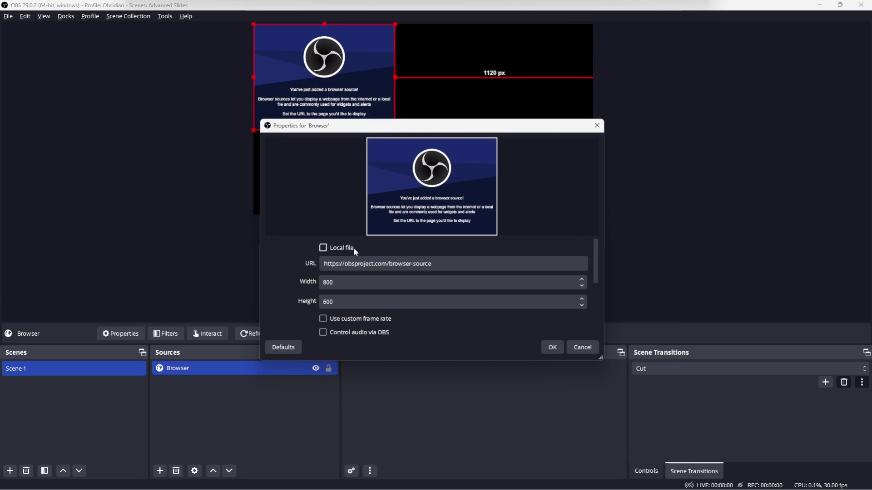
double_click(359, 264)
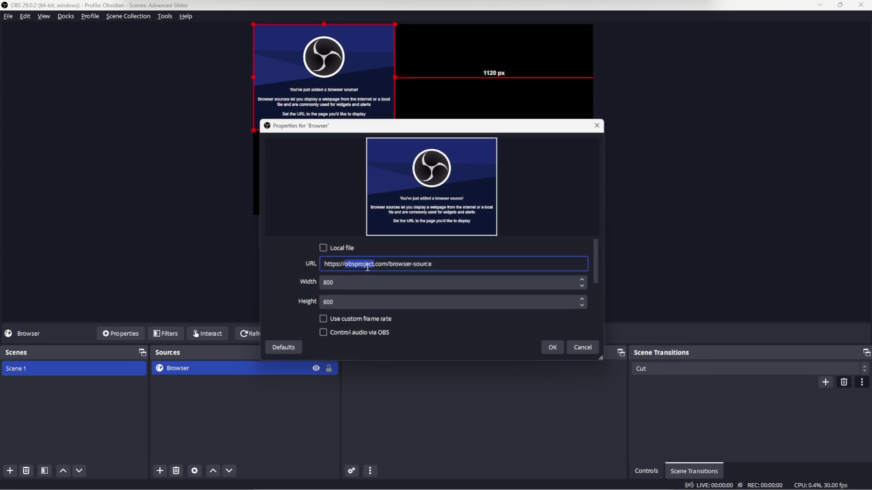
left_click_drag(450, 268, 302, 263)
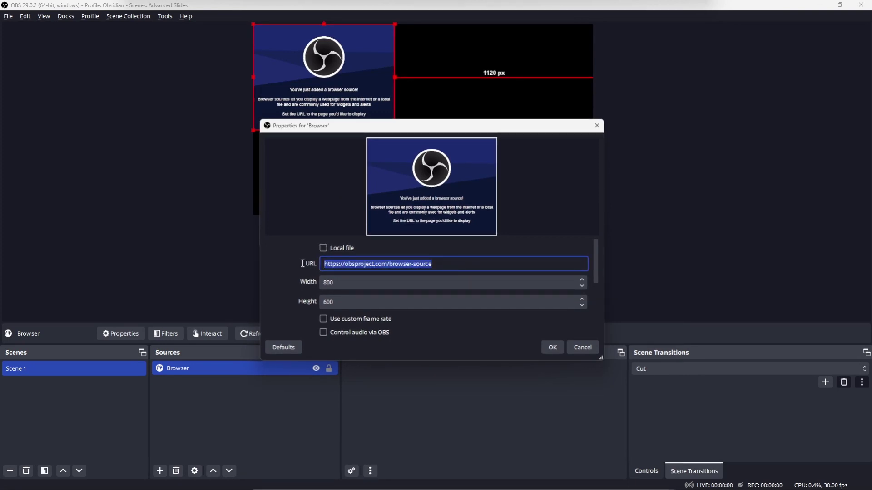
right_click(338, 266)
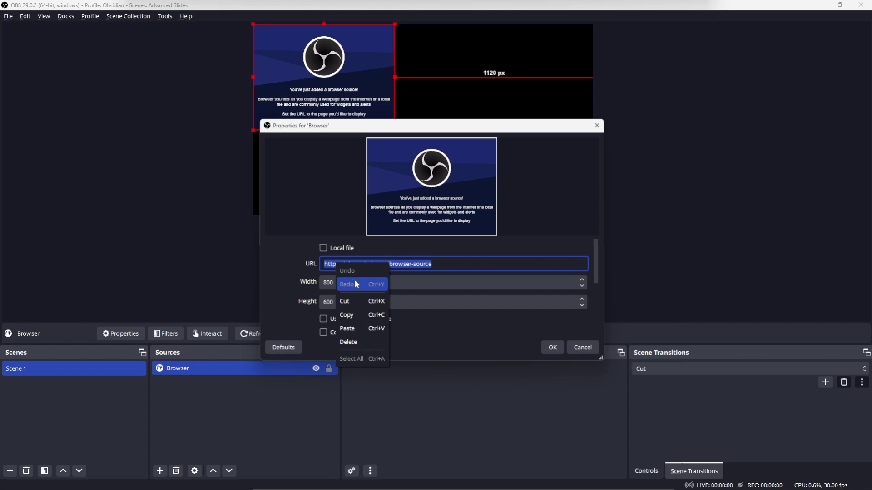
left_click(352, 329)
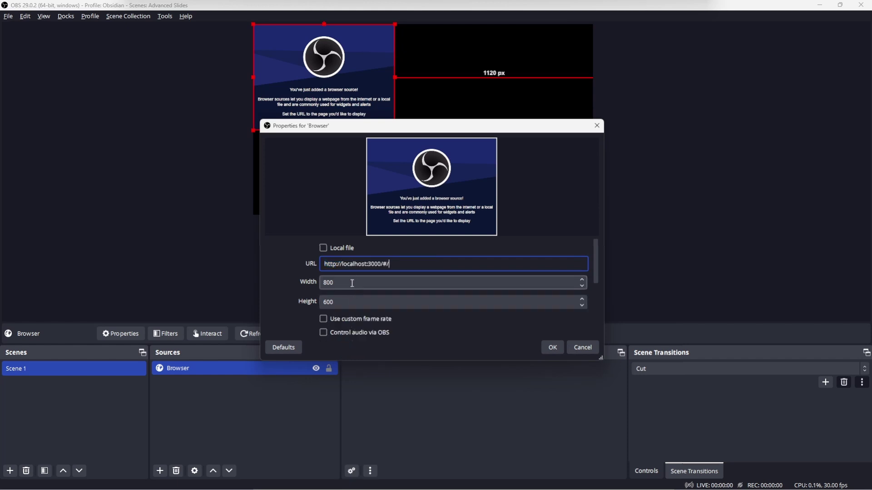
- Set the Browser source to 1280×720 with Advanced access to OBS permissions and save it
key("Tab")
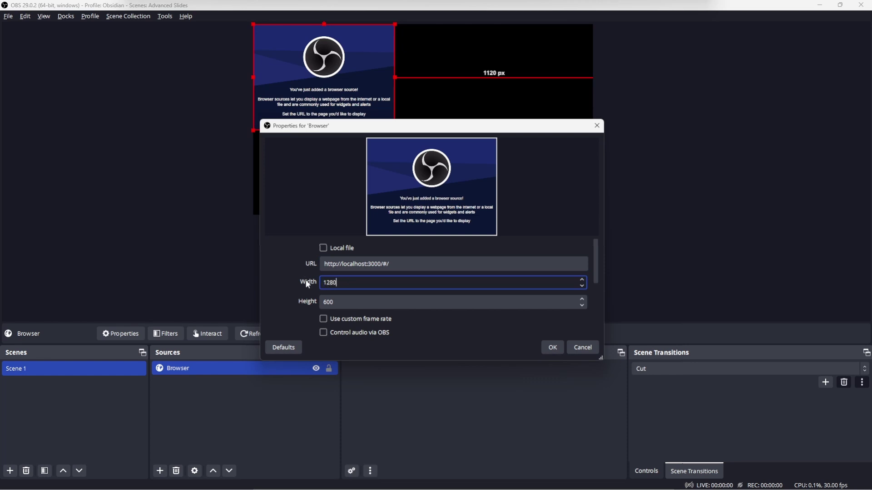
key("Tab")
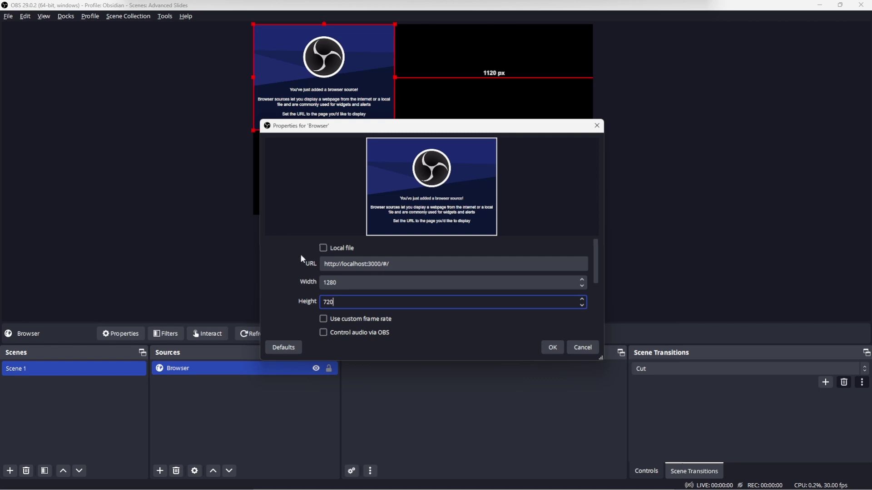
scroll(285, 274, "down", 5)
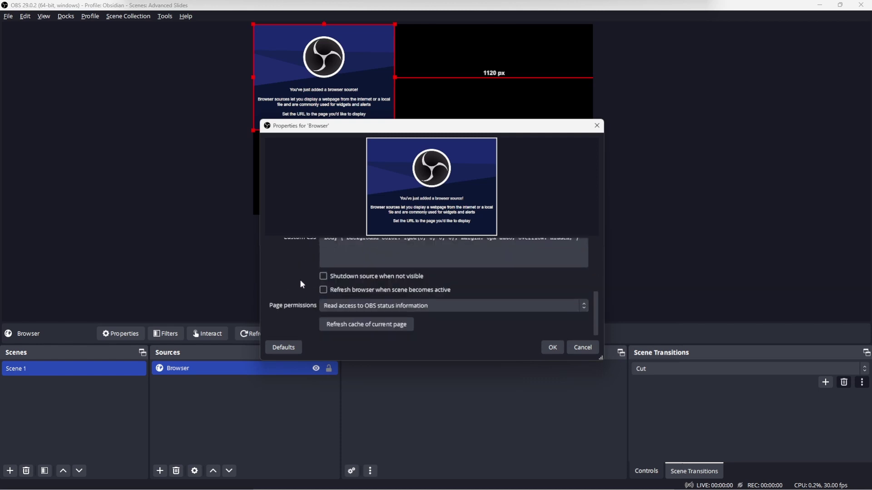
left_click(341, 311)
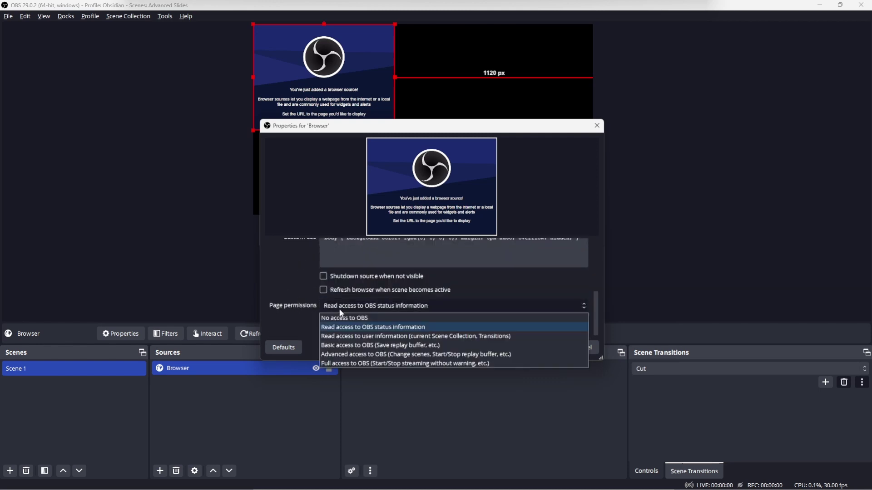
left_click(342, 354)
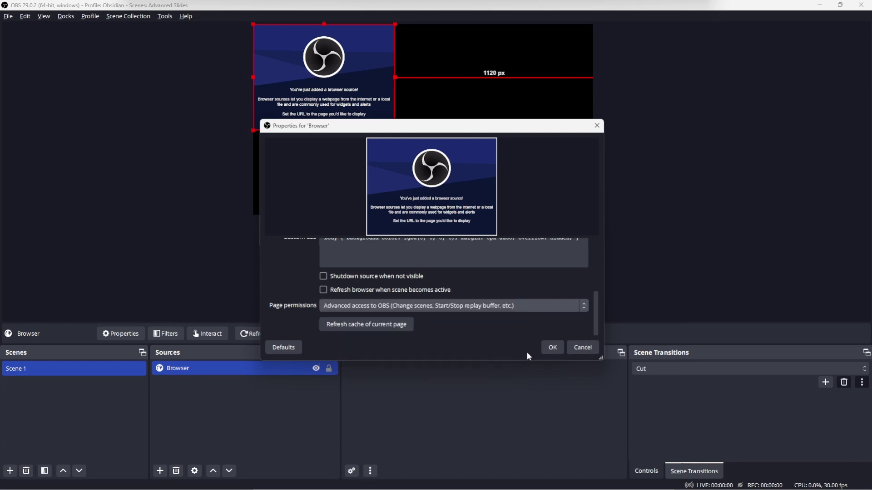
left_click(553, 348)
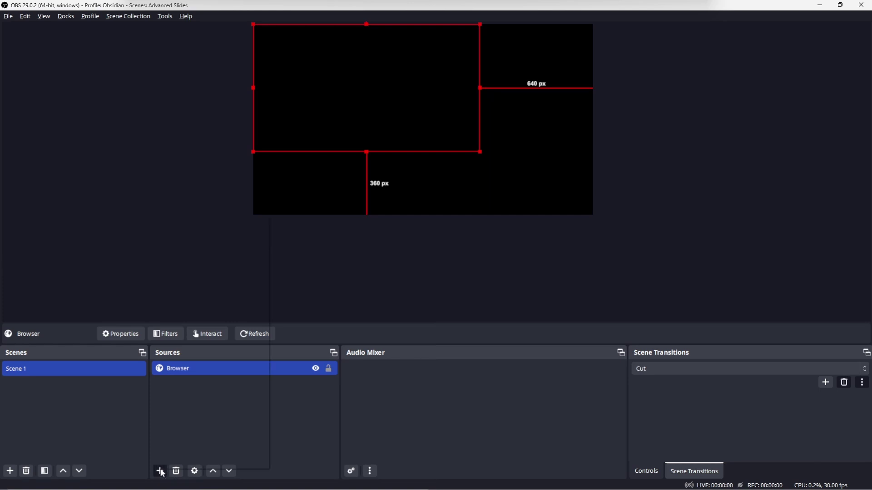
- Add the HP Wide Vision HD Camera as a Video Capture Device stretched to fill the canvas
left_click(160, 471)
left_click(201, 414)
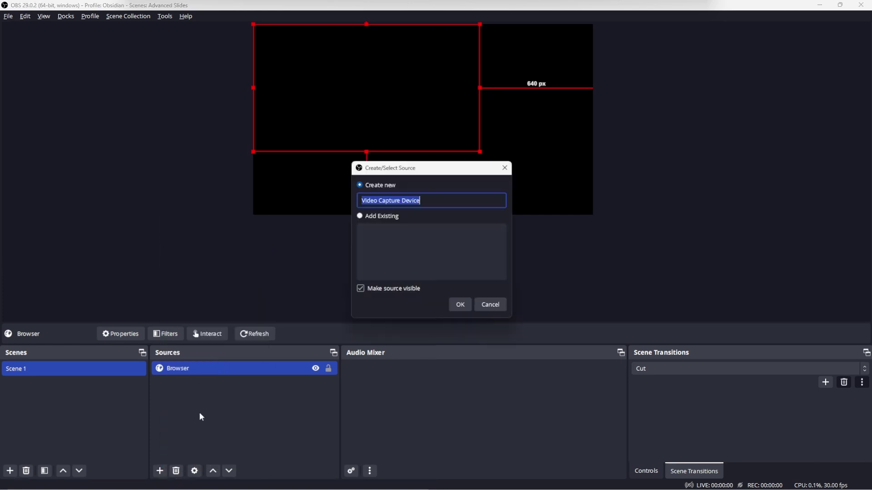
left_click(460, 304)
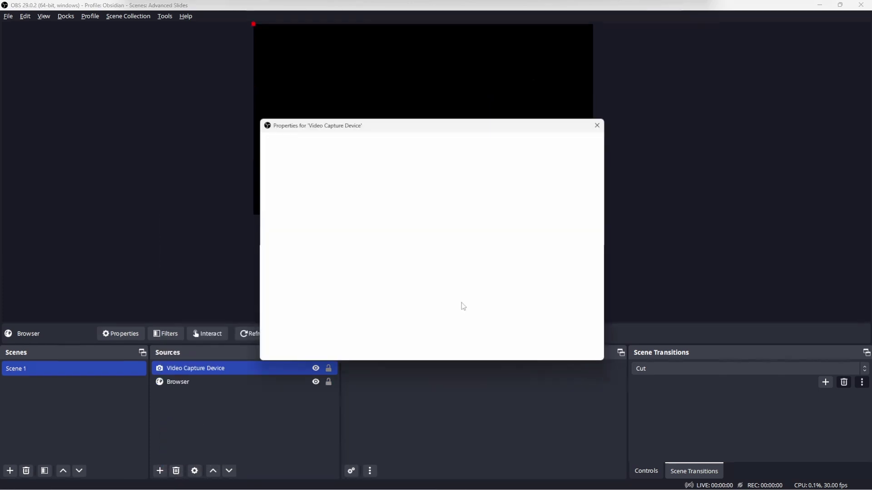
left_click(365, 251)
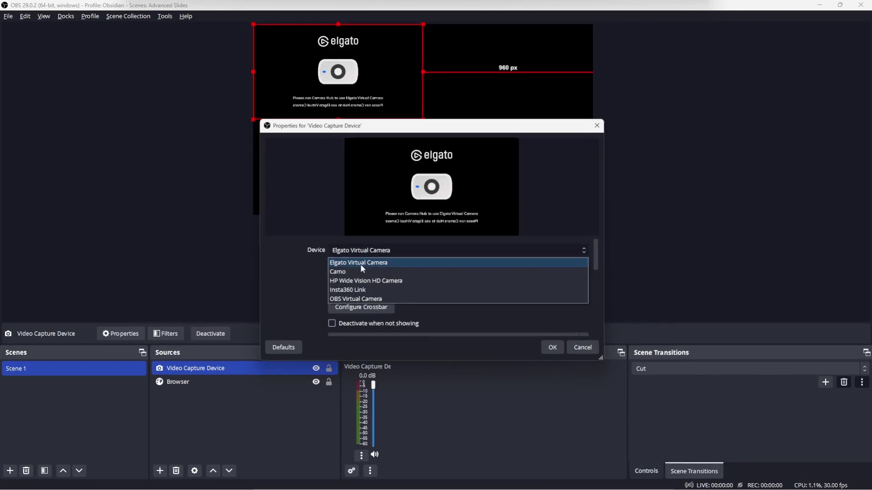
left_click(363, 281)
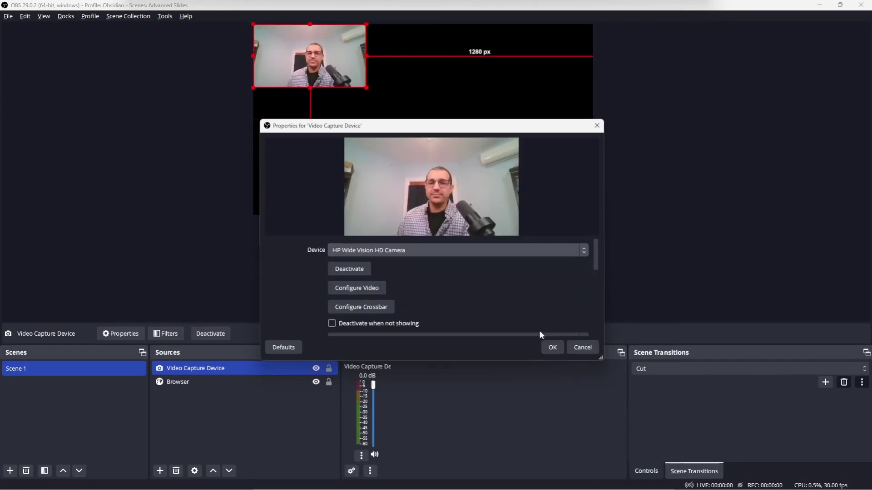
left_click(552, 348)
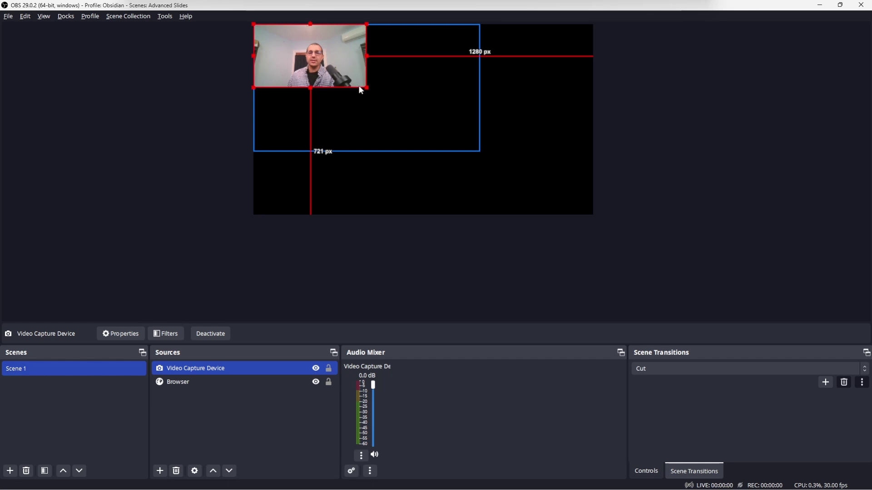
left_click_drag(366, 86, 593, 214)
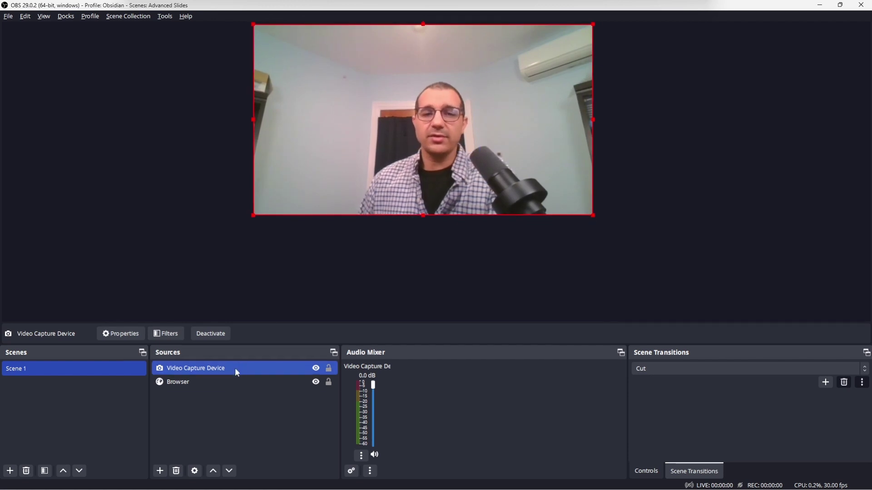
- Move the Browser source above the webcam and shrink it into the top-left corner
left_click(225, 383)
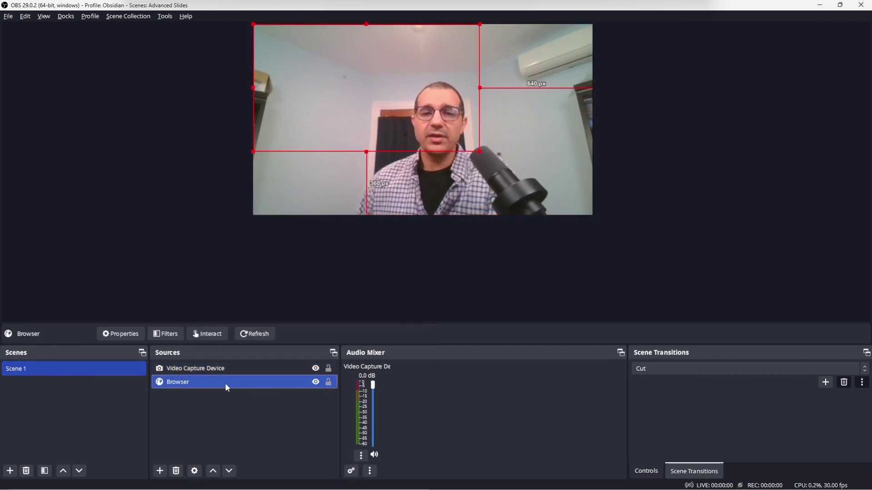
left_click(213, 471)
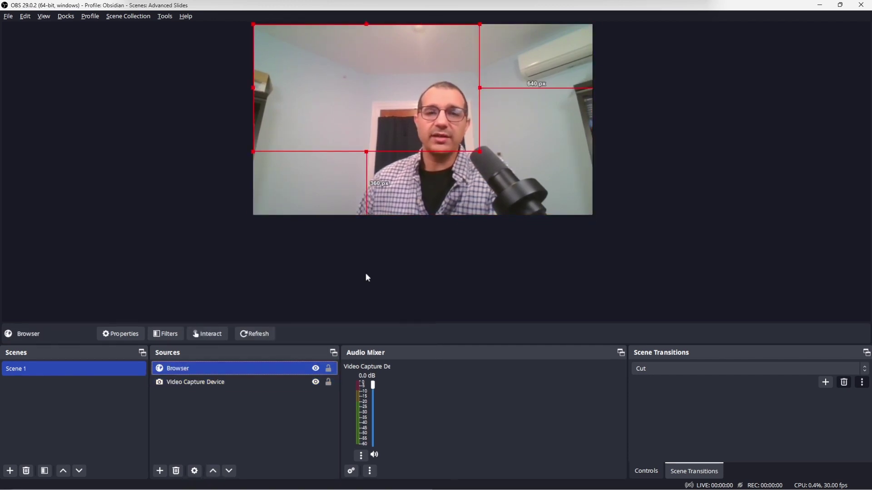
left_click_drag(480, 152, 397, 105)
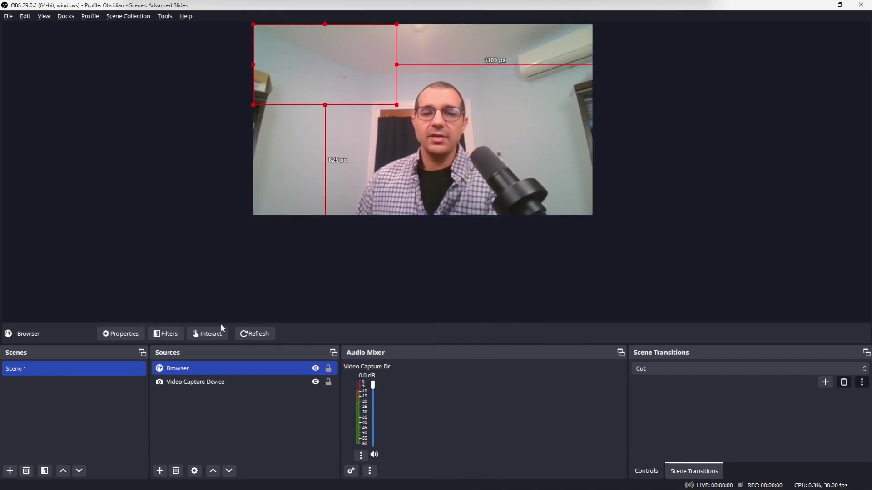
- Interact with the Browser source and advance the slides past the title slide
left_click(217, 335)
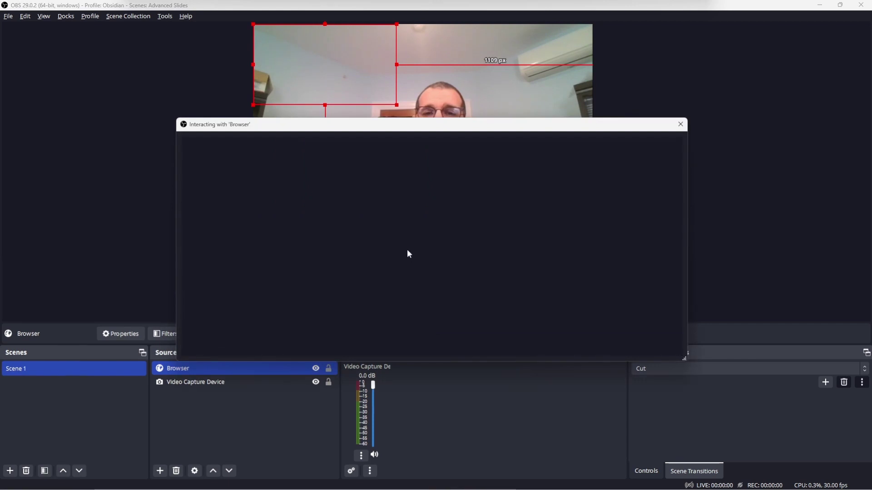
left_click_drag(472, 125, 474, 230)
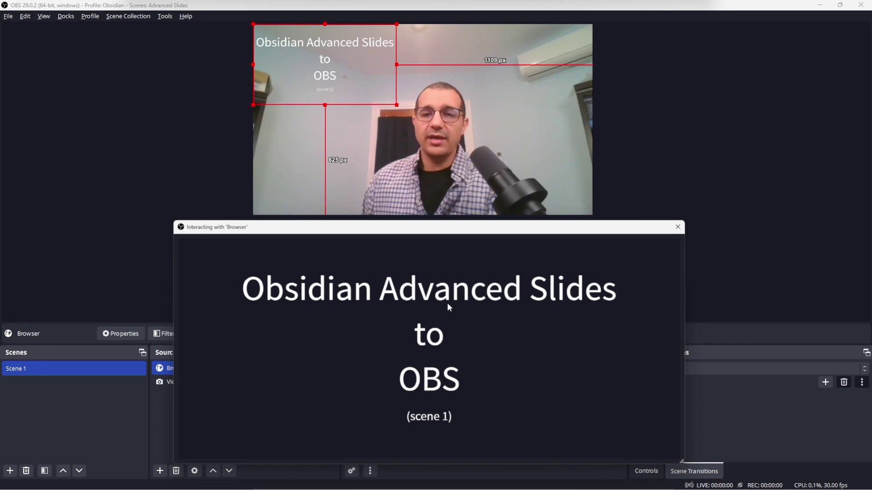
key("Right")
key("Right")
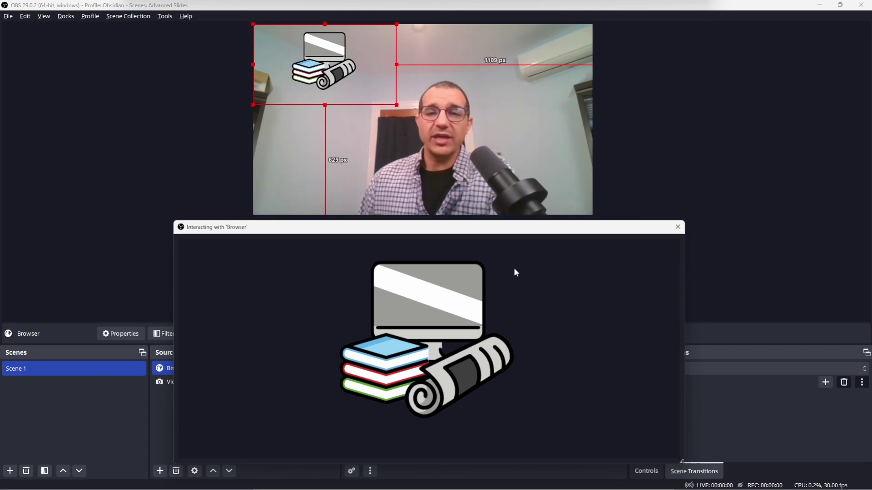
- Close the interactive slides view and duplicate Scene 1 as a new Scene 2
left_click(678, 226)
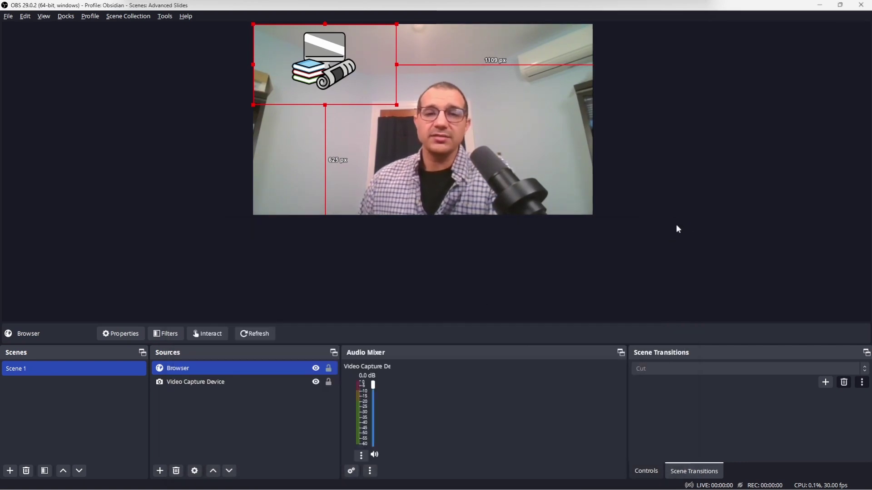
right_click(51, 368)
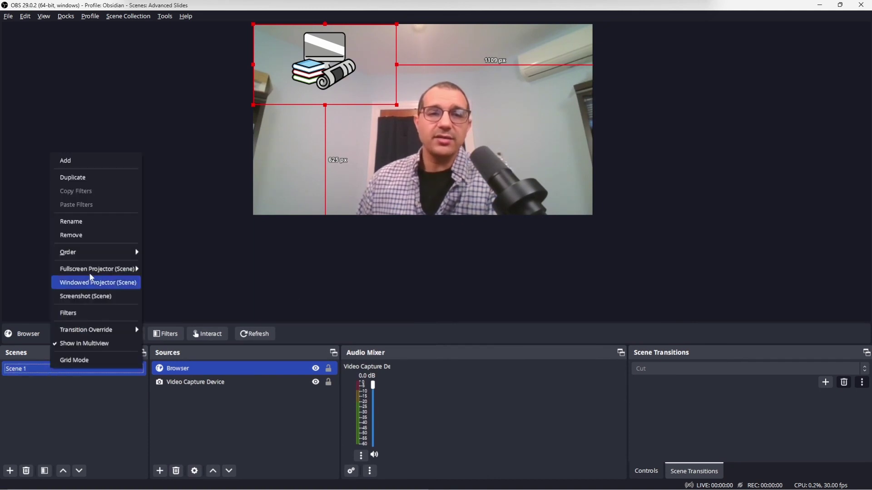
left_click(91, 177)
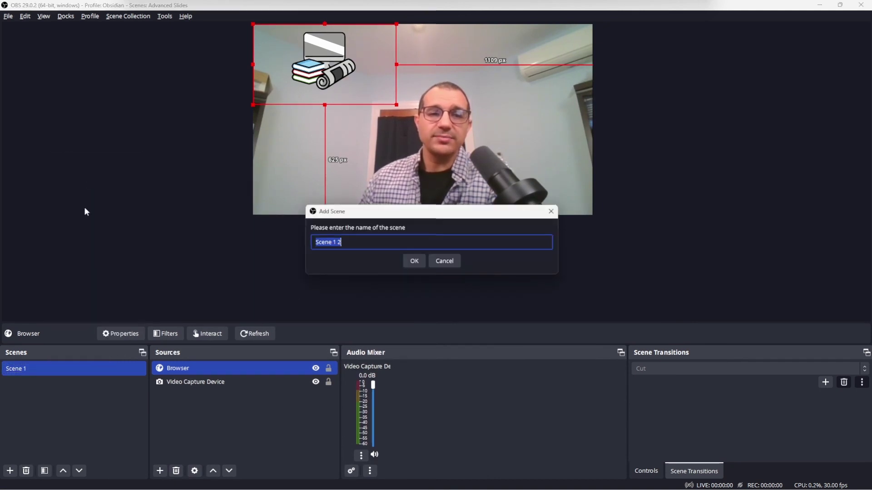
left_click(357, 245)
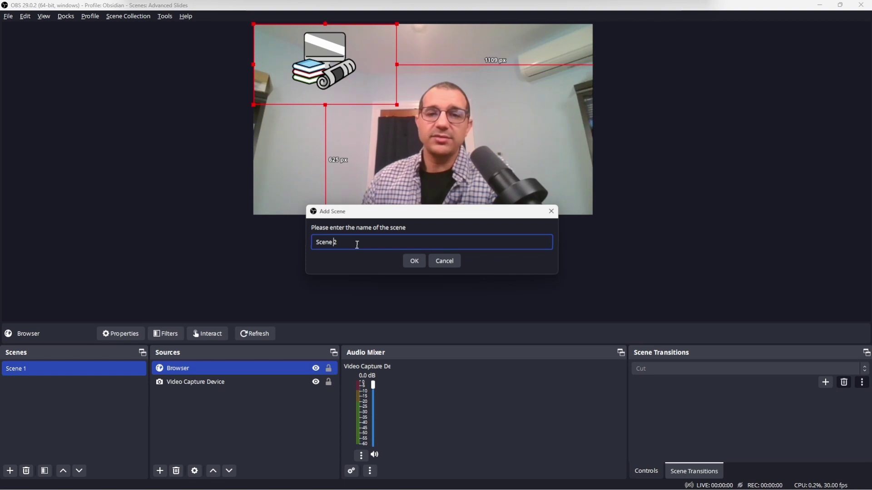
left_click(415, 261)
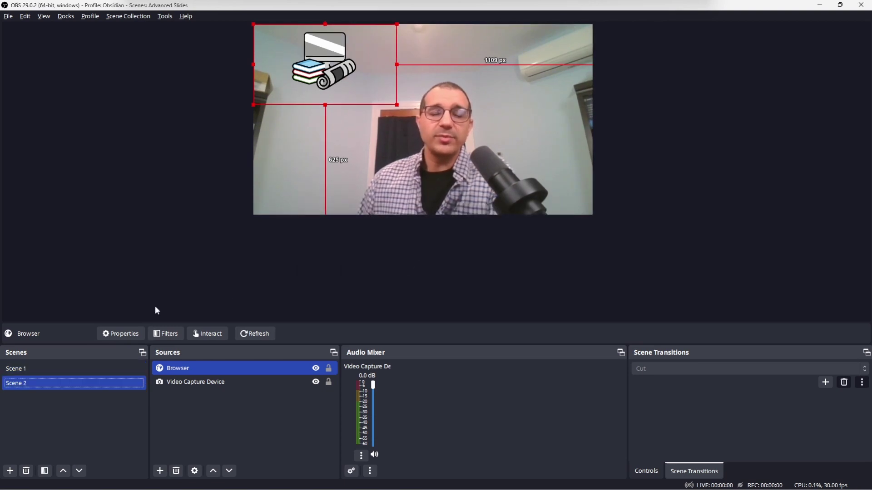
- Duplicate Scene 2 and name the copy Scene 3
right_click(48, 389)
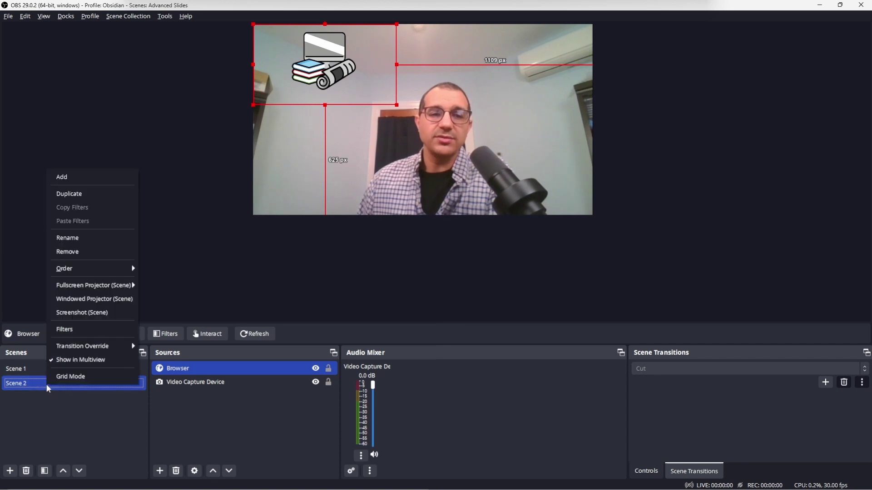
left_click(99, 195)
left_click(369, 242)
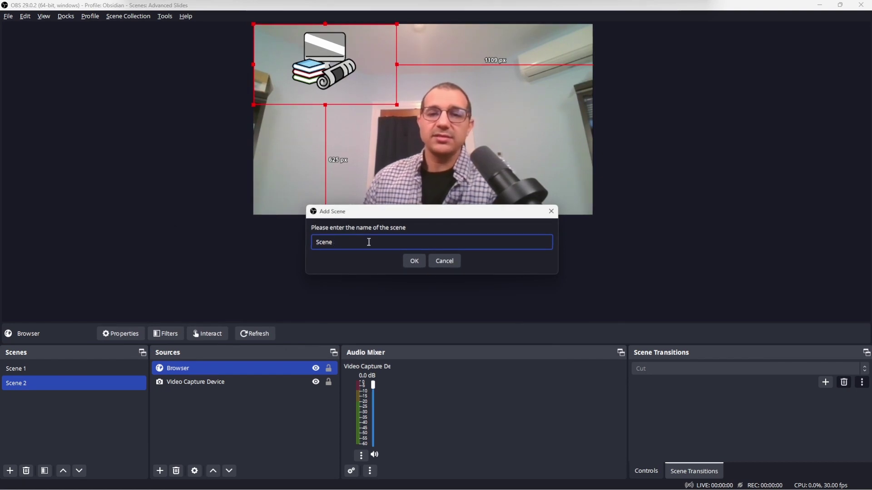
left_click(413, 260)
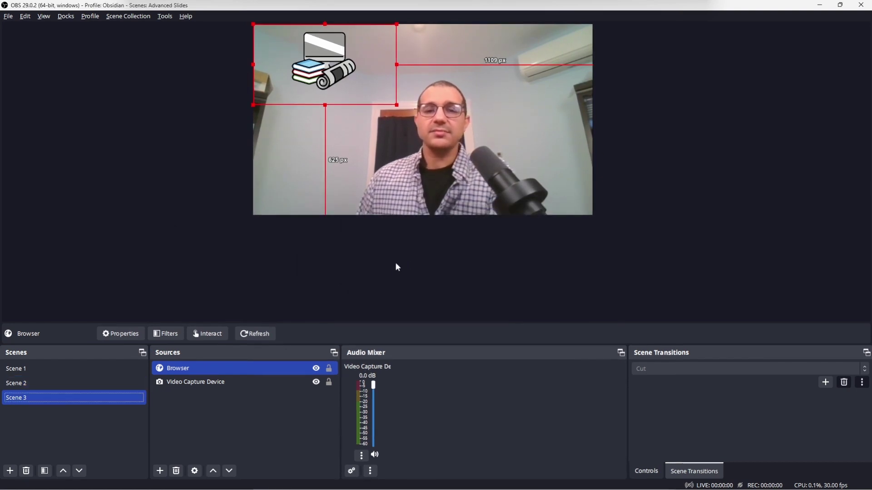
- In Scene 2, enlarge the Browser source so the slides fill the whole canvas
left_click(67, 385)
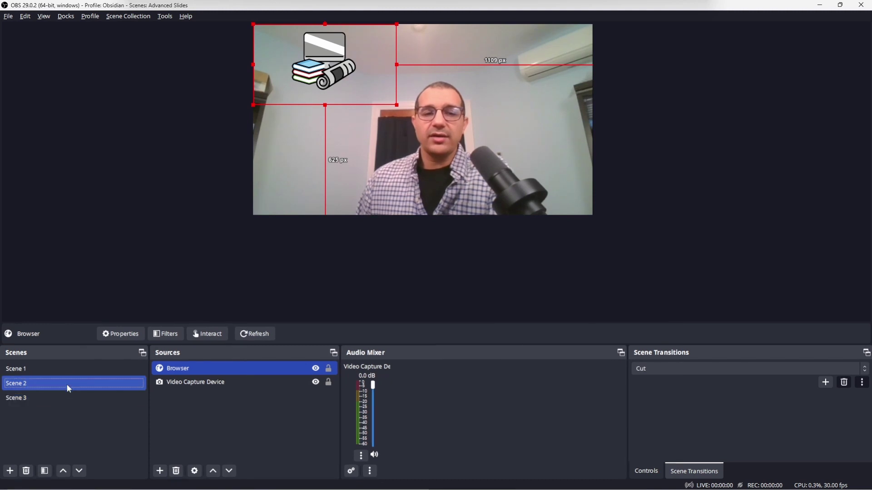
left_click(194, 367)
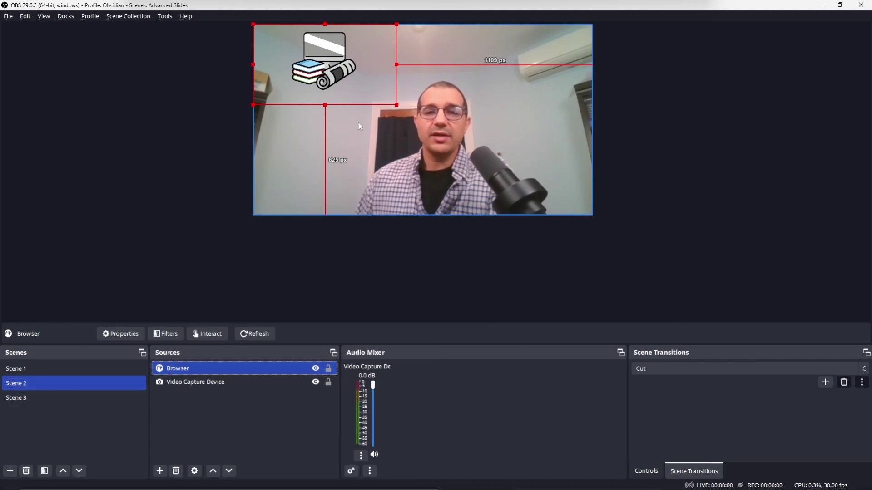
left_click_drag(397, 104, 594, 214)
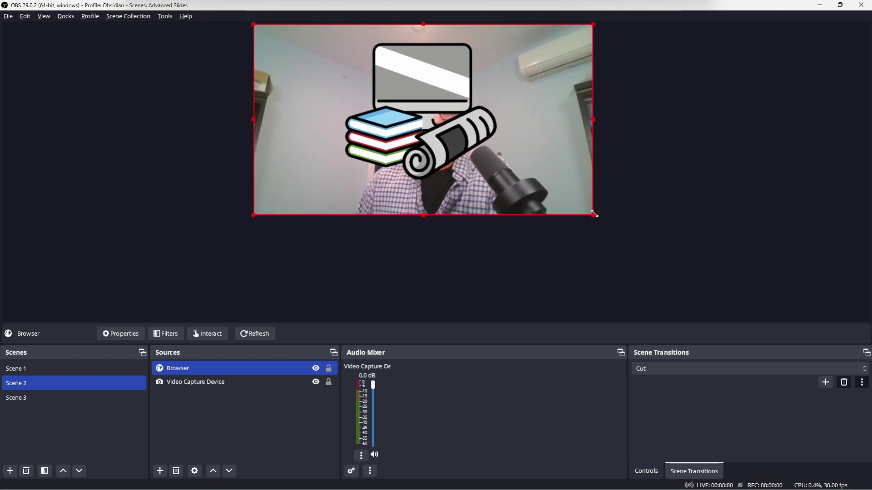
- In Scene 3, bring the webcam above the slides and shrink it into a top-right box
left_click(47, 400)
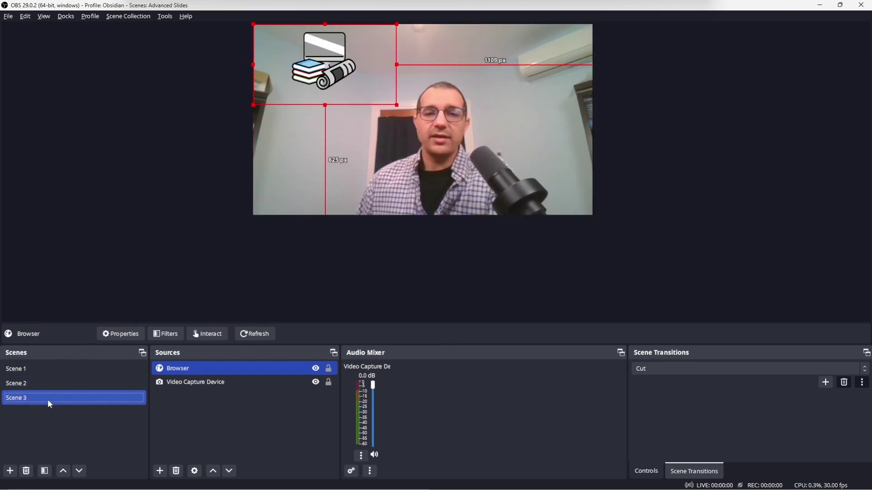
left_click(199, 383)
left_click(214, 472)
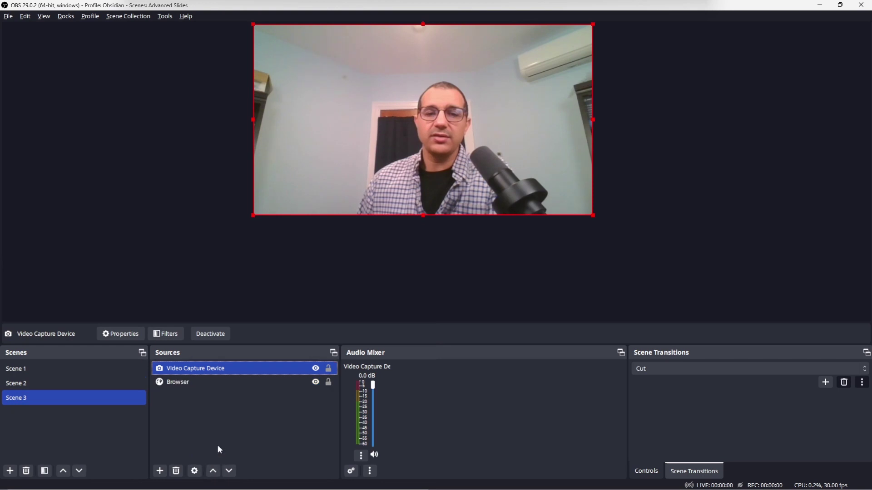
left_click_drag(262, 211, 528, 66)
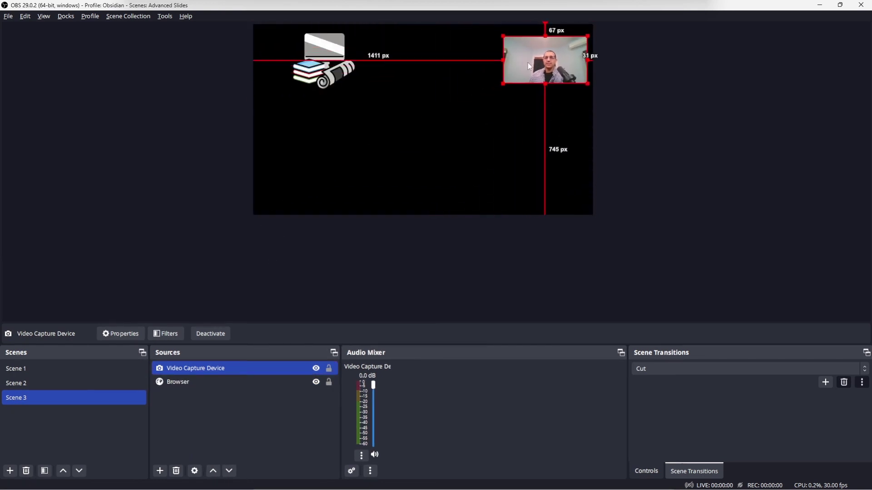
- Open an interactive window for Scene 1's slides Browser source, placed below the preview
left_click(69, 368)
left_click(186, 369)
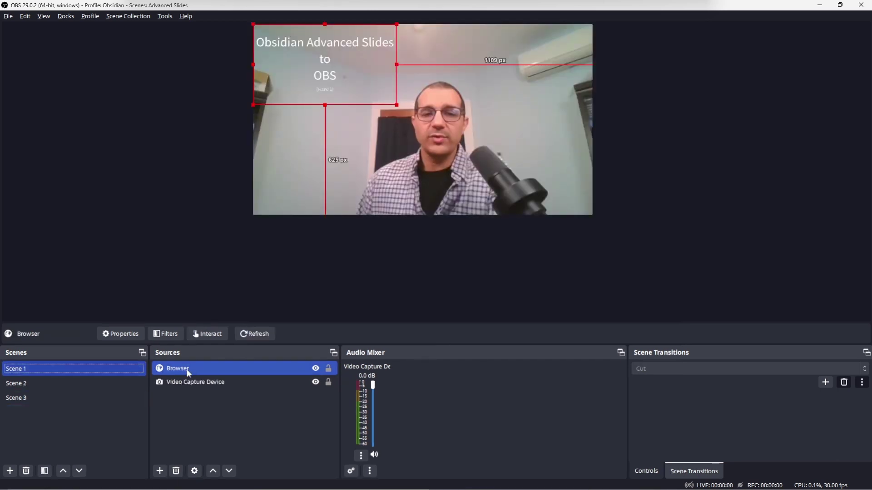
left_click(212, 336)
left_click_drag(416, 125, 417, 236)
- Step through the slides to the fragments slide, watching scenes switch between Scene 1 and Scene 2
key("Right")
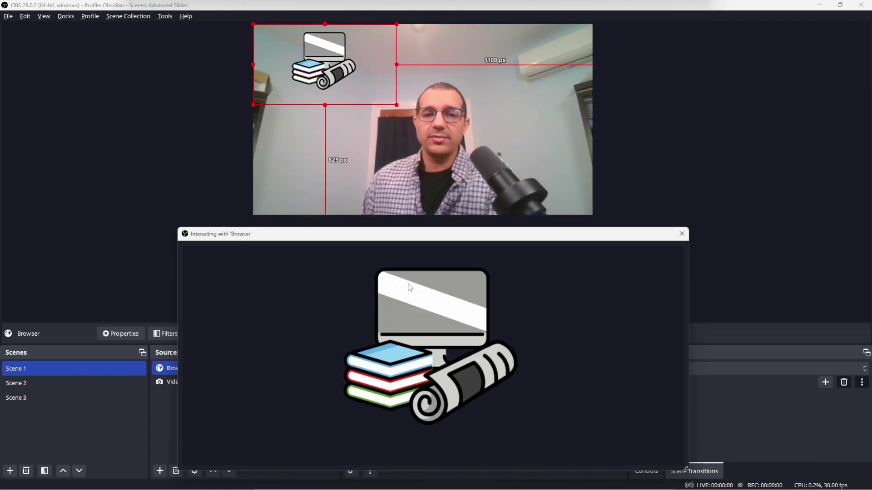
key("Left")
key("Left")
key("Left")
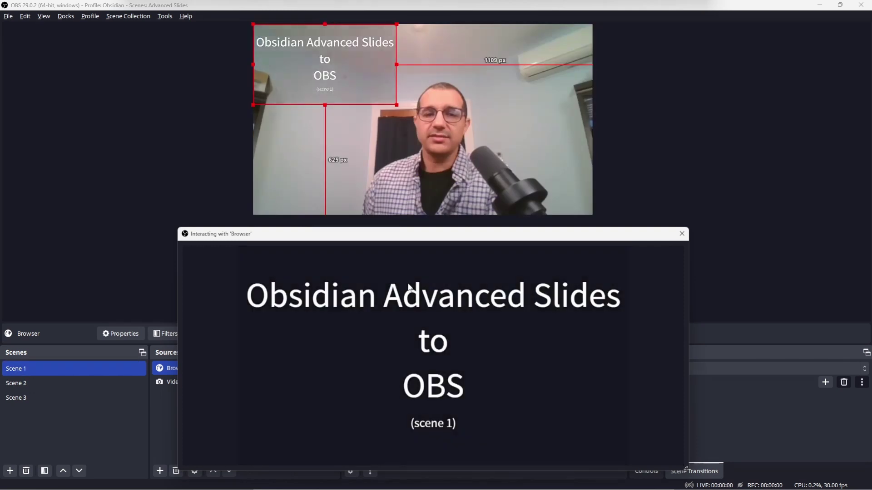
key("Right")
key("Left")
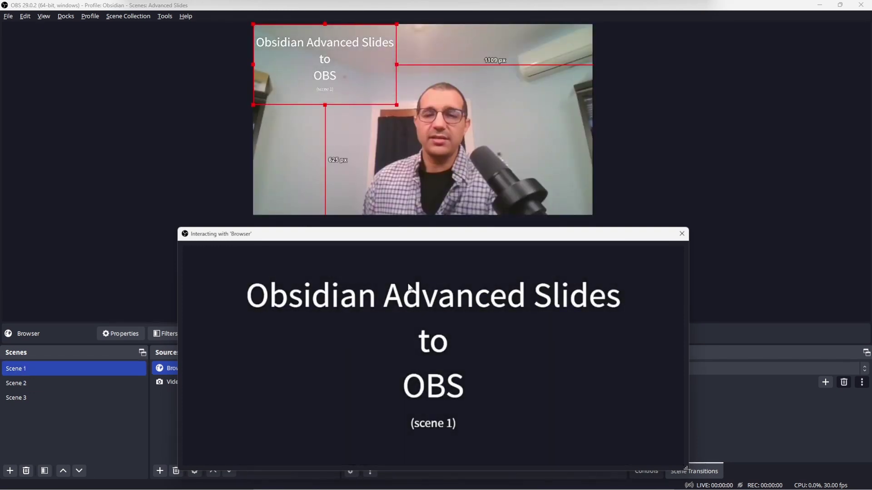
key("Right")
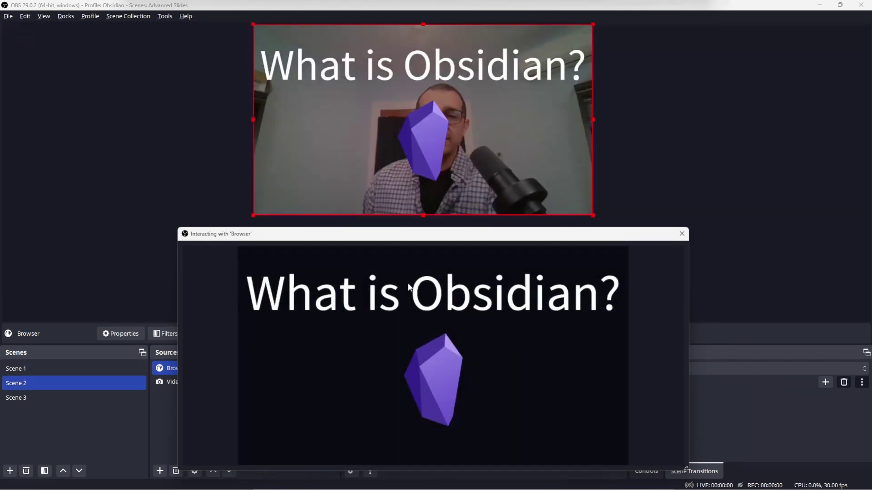
key("Right")
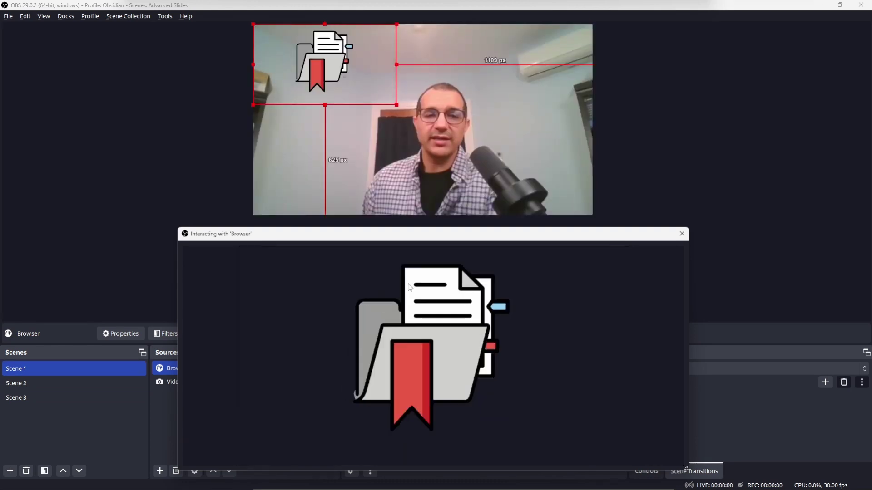
key("Right")
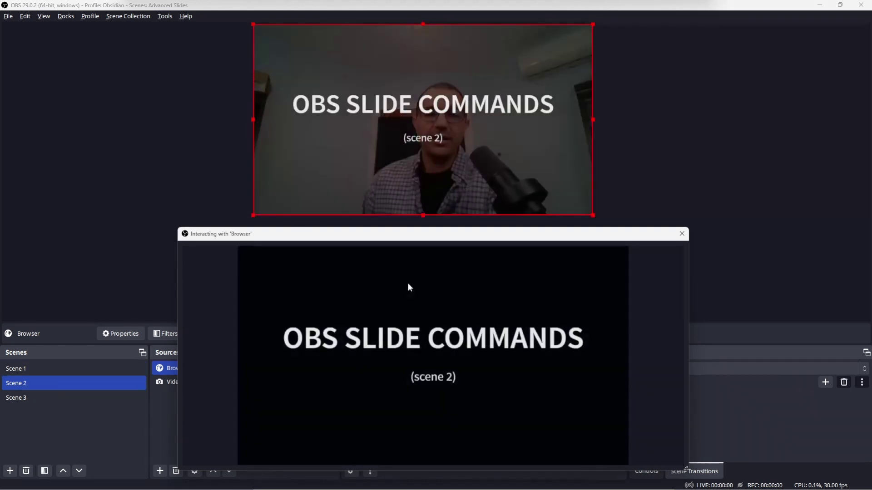
key("Right")
key("Right")
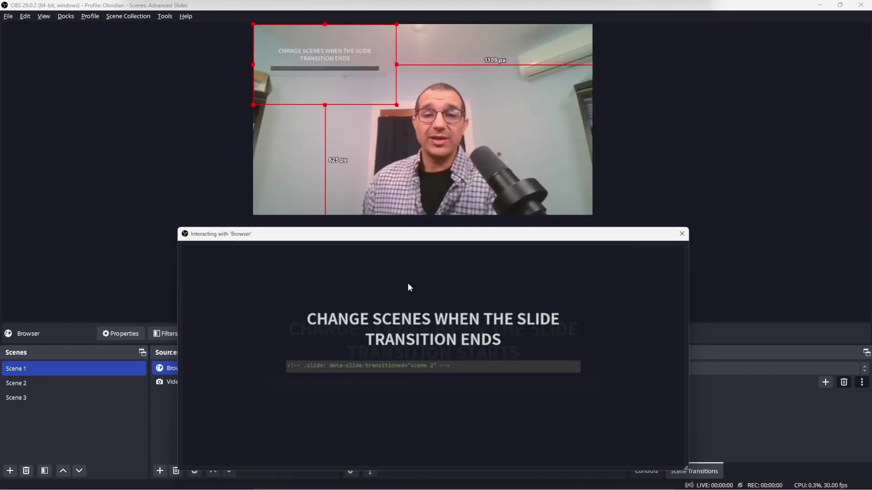
key("Right")
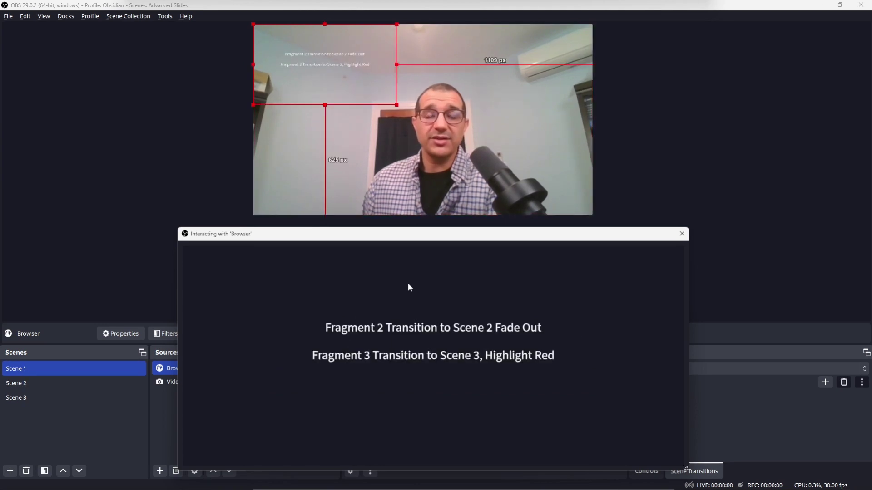
key("Right")
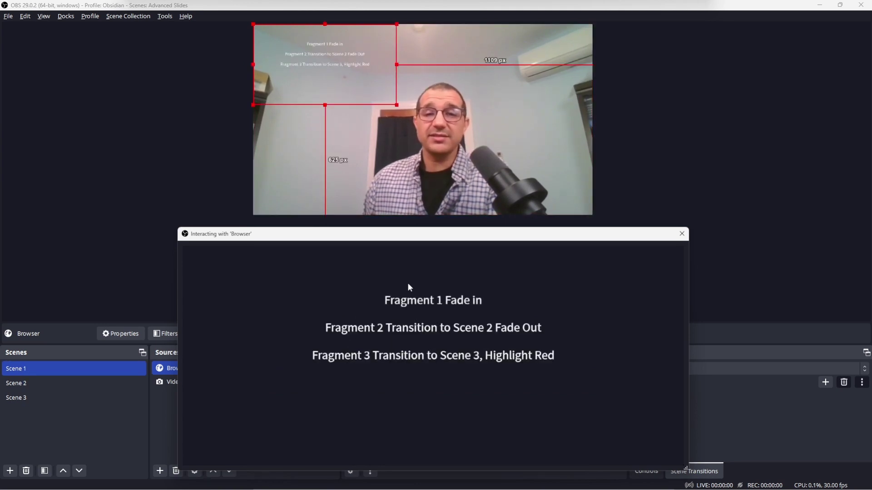
key("Right")
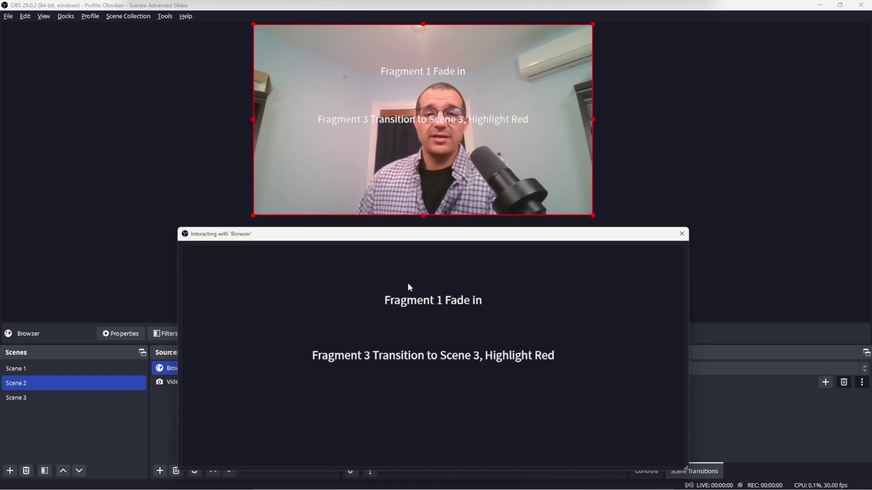